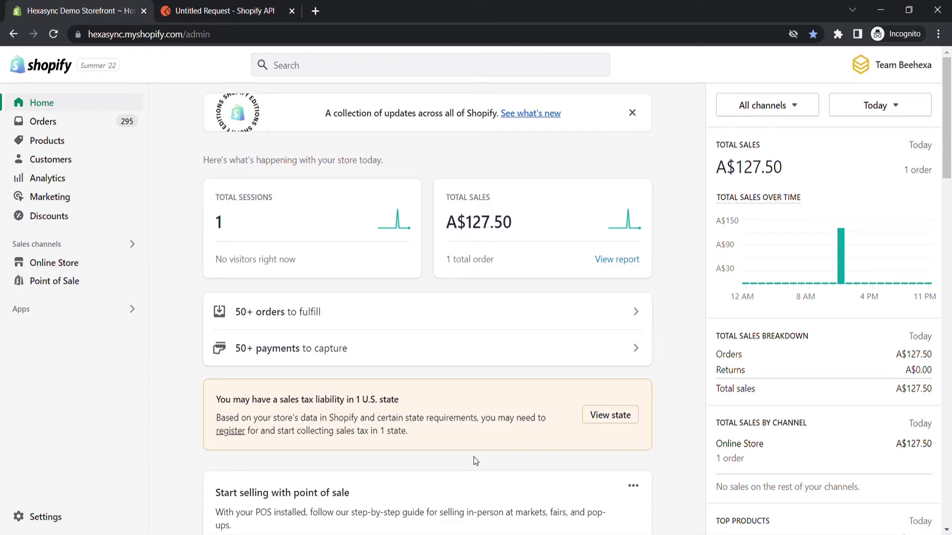
- Open draft order #D68 from Orders > Drafts and select its ID in the page address
{"action": "left_click", "coordinate": [111, 120]}
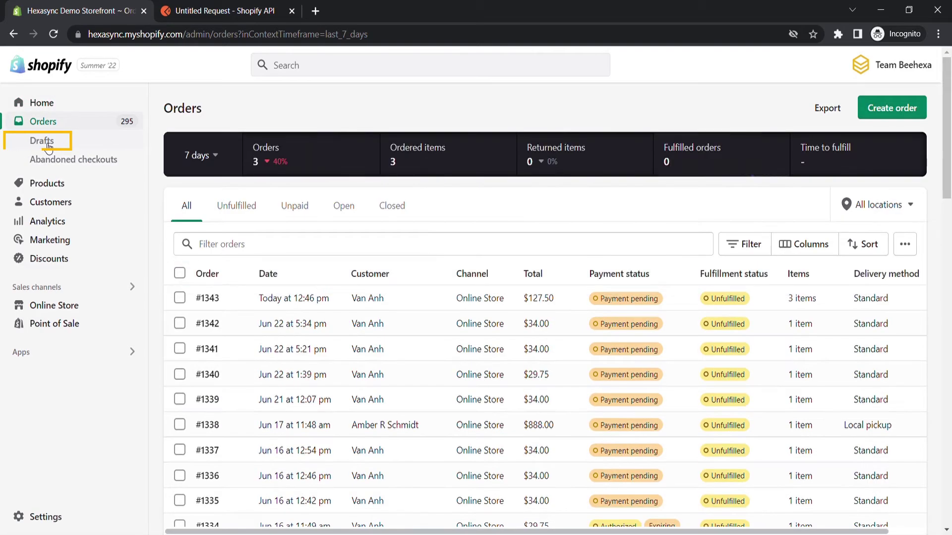
{"action": "left_click", "coordinate": [42, 140]}
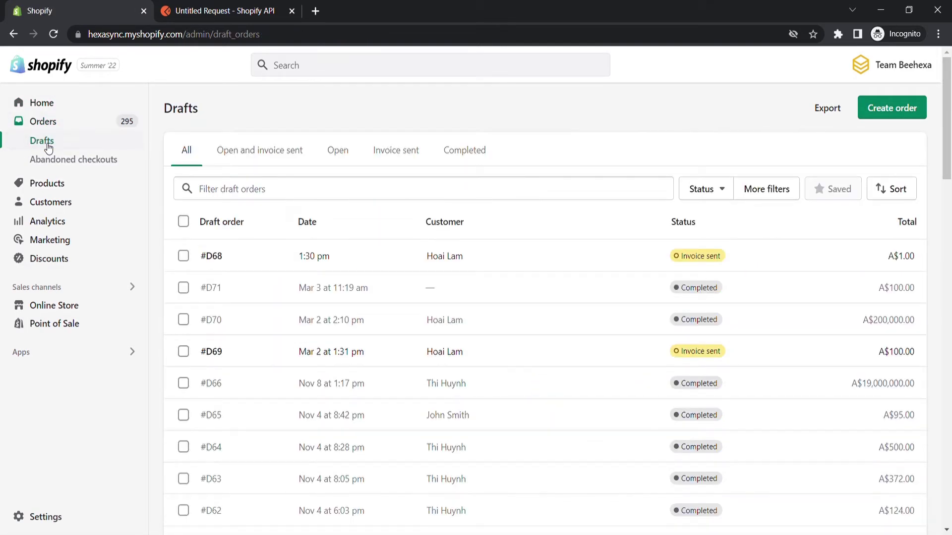
{"action": "left_click", "coordinate": [371, 261]}
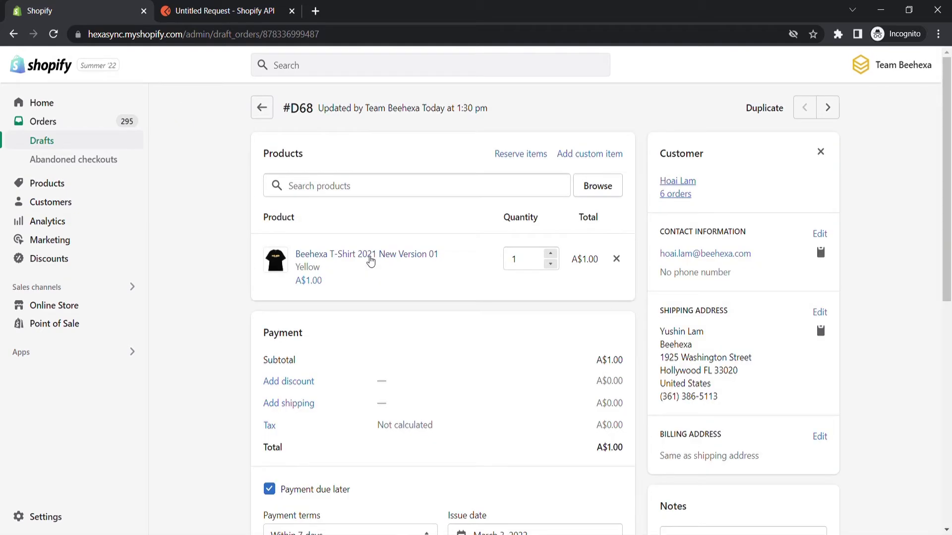
{"action": "scroll", "coordinate": [866, 316], "scroll_direction": "down", "scroll_amount": 5}
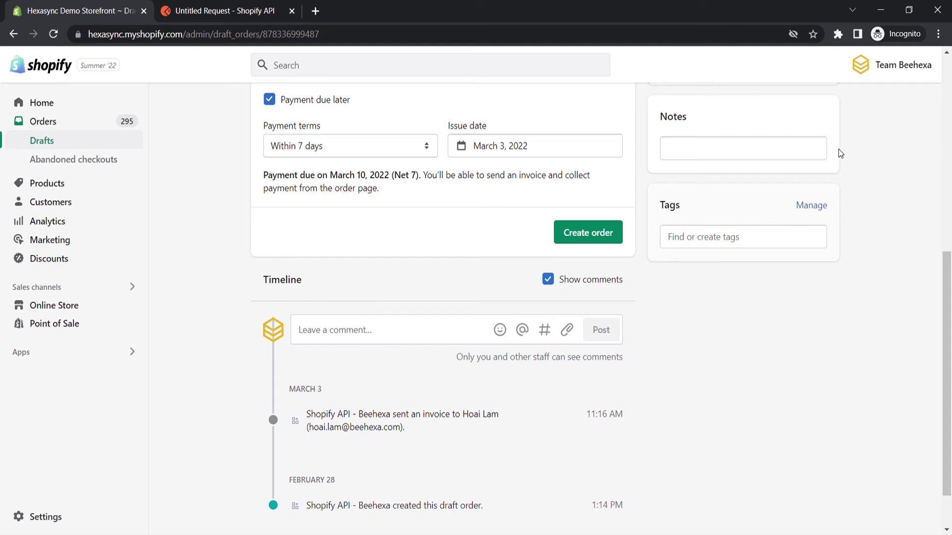
{"action": "scroll", "coordinate": [839, 153], "scroll_direction": "up", "scroll_amount": 5}
{"action": "left_click", "coordinate": [304, 35]}
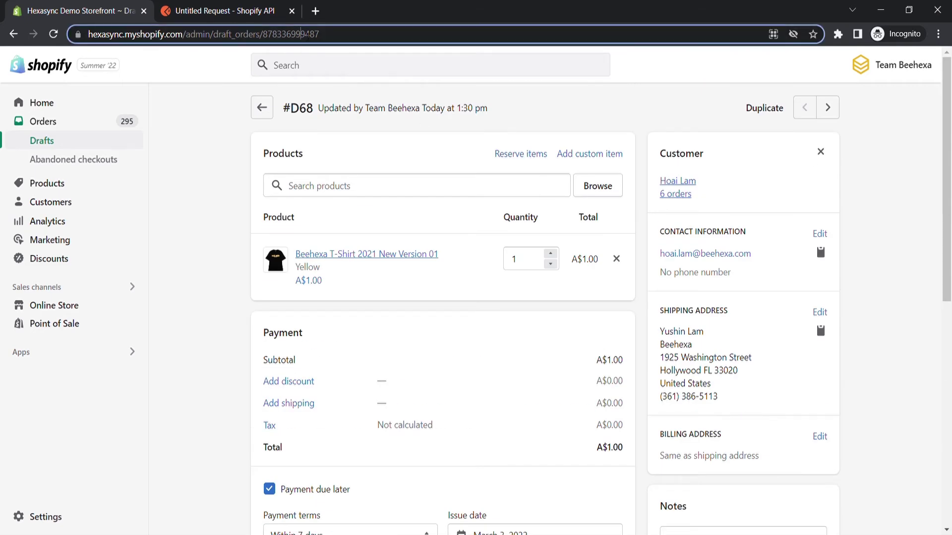
{"action": "double_click", "coordinate": [311, 36]}
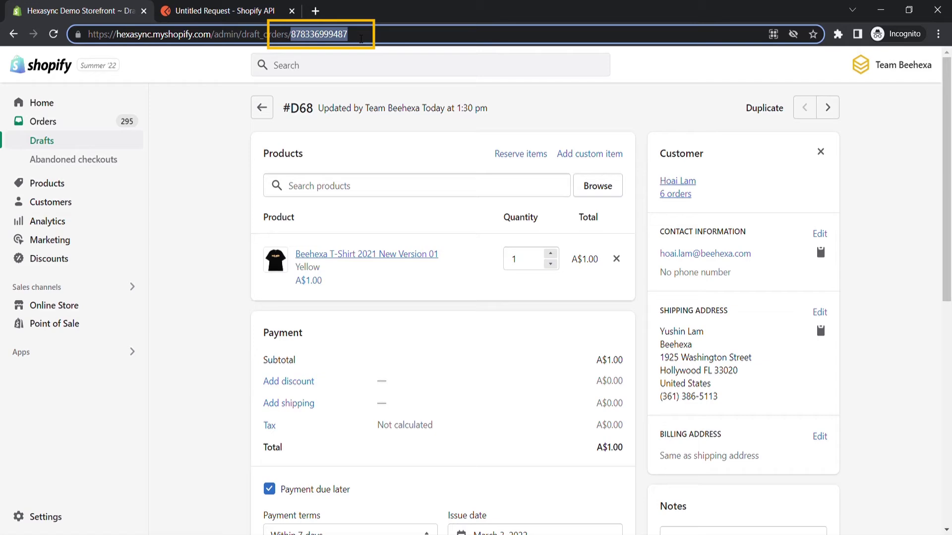
- Make the untitled request a PUT to the pasted draft_orders/878336999487.json URL
{"action": "left_click", "coordinate": [225, 11]}
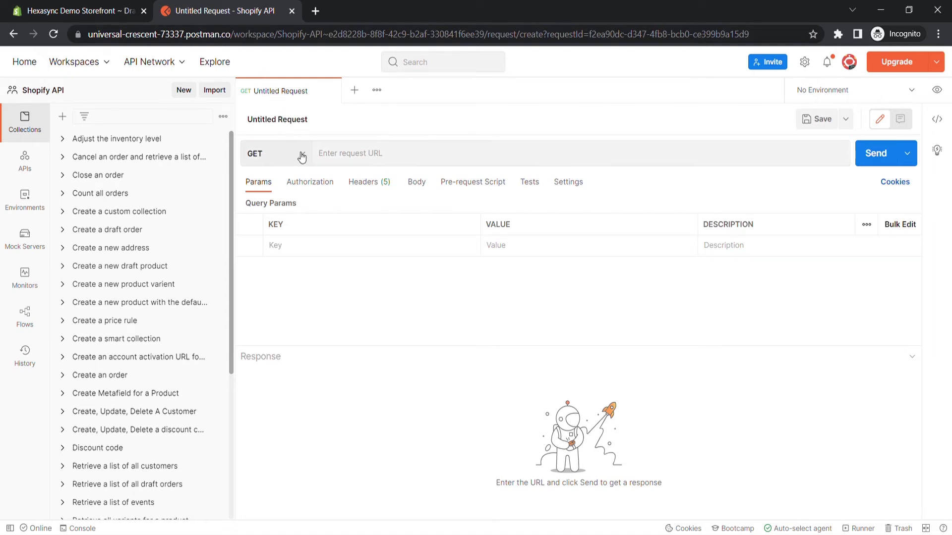
{"action": "left_click", "coordinate": [298, 153]}
{"action": "left_click", "coordinate": [261, 201]}
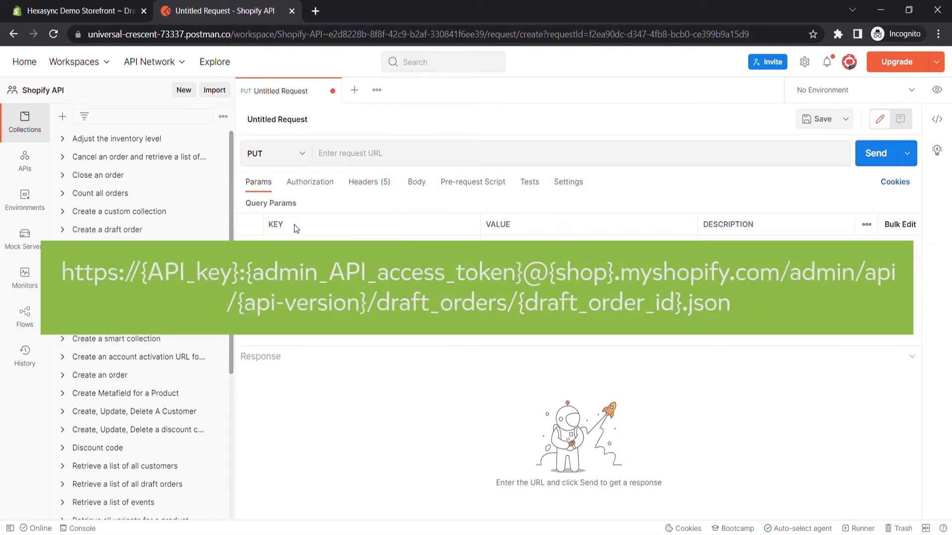
{"action": "left_click", "coordinate": [323, 156]}
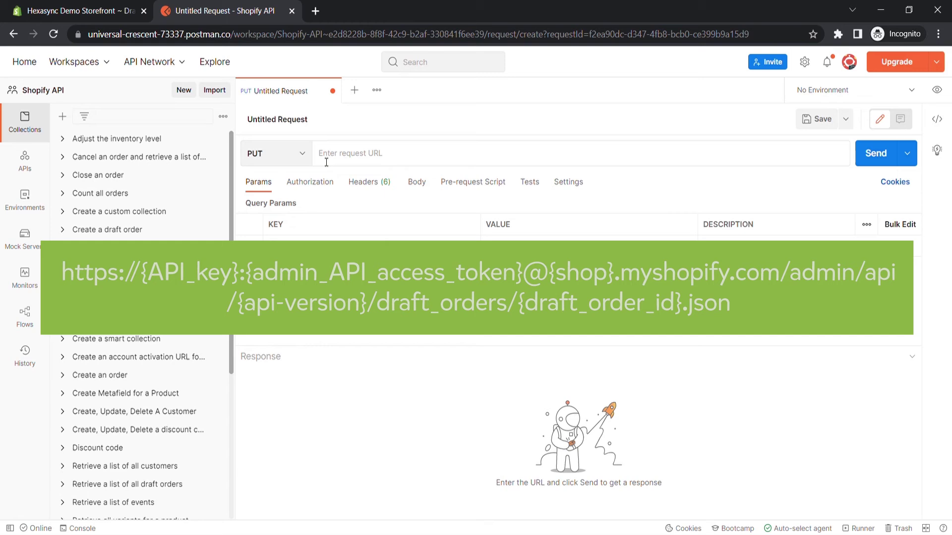
{"action": "key", "text": "ctrl+v"}
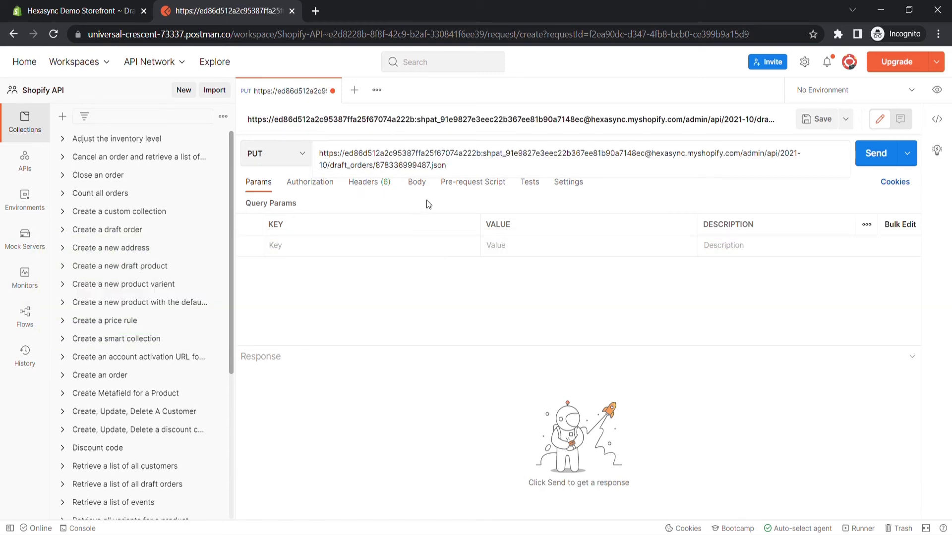
- Send it with a raw JSON body holding the engraving note, getting 200 OK
{"action": "left_click", "coordinate": [417, 183]}
{"action": "left_click", "coordinate": [452, 206]}
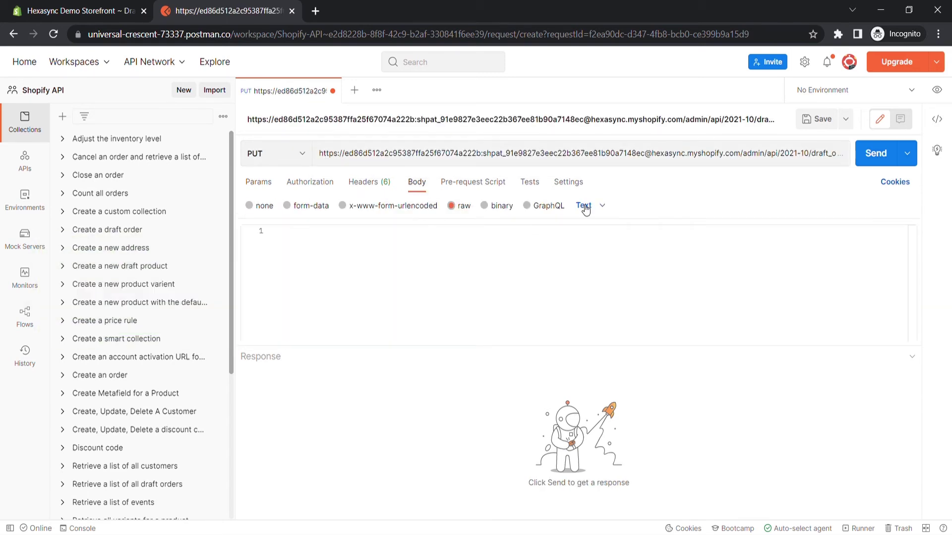
{"action": "left_click", "coordinate": [586, 205]}
{"action": "left_click", "coordinate": [609, 267]}
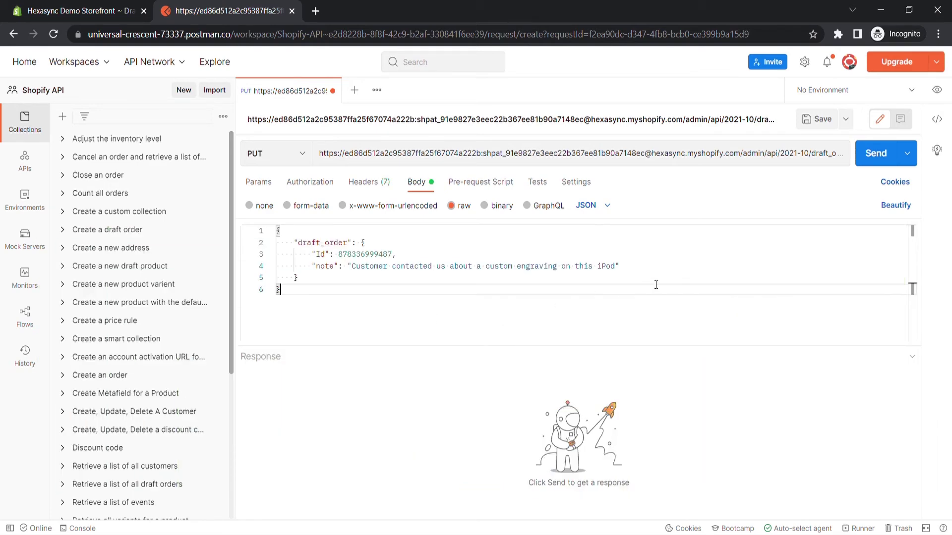
{"action": "left_click", "coordinate": [879, 153]}
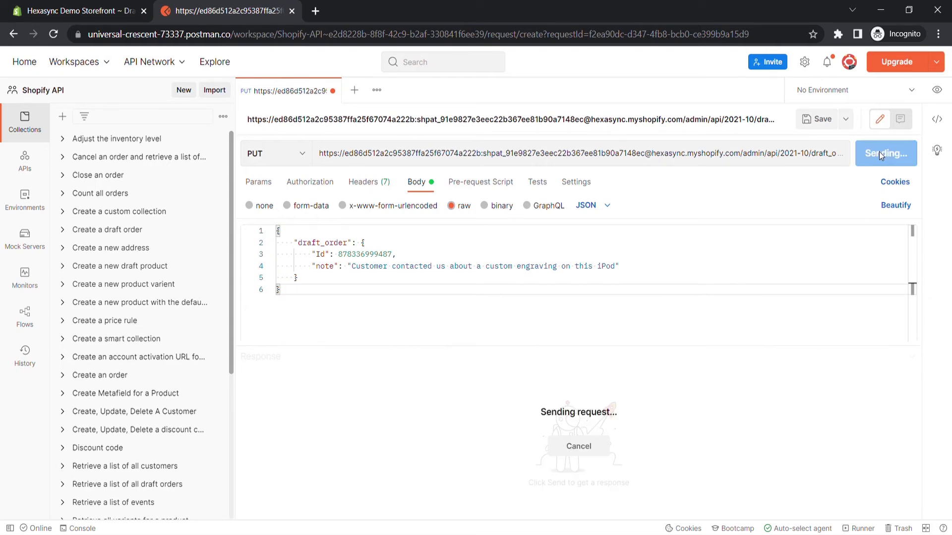
{"action": "left_click_drag", "start_coordinate": [506, 351], "coordinate": [507, 272]}
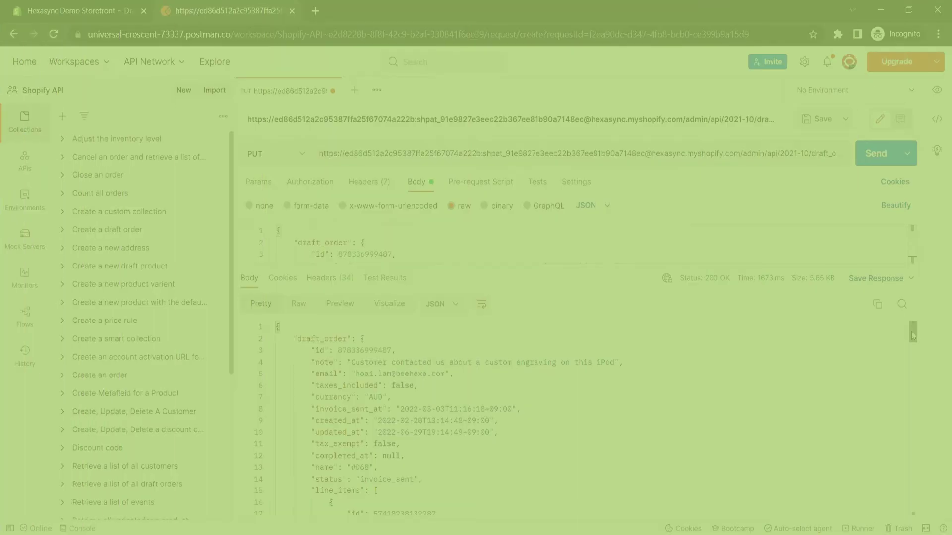
{"action": "left_click_drag", "start_coordinate": [913, 333], "coordinate": [914, 493]}
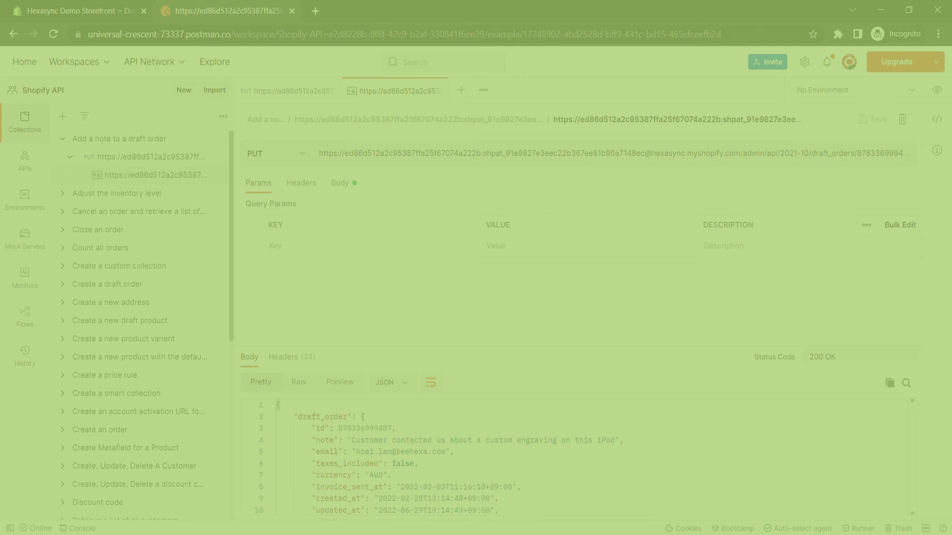
- Back in the Shopify tab, reopen draft order #D68 via Orders > Drafts to check its Notes
{"action": "left_click", "coordinate": [75, 11]}
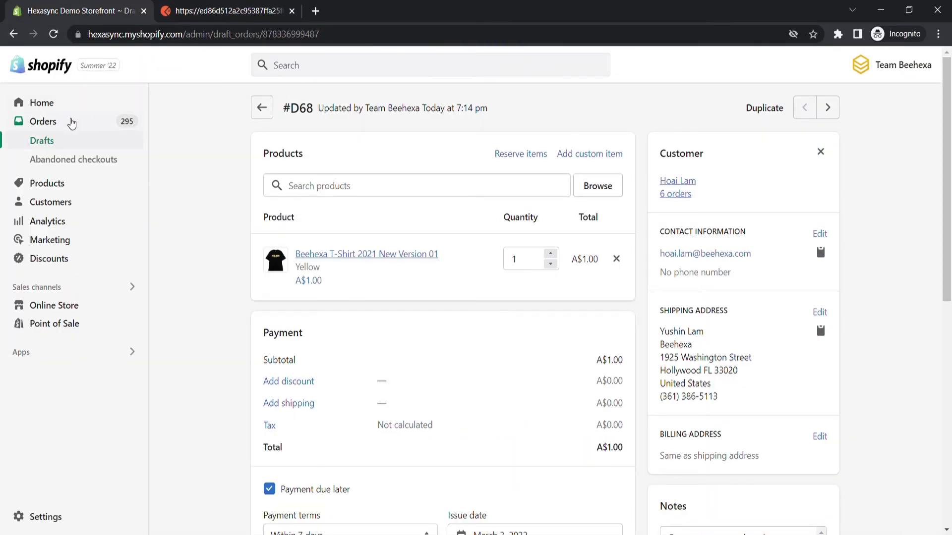
{"action": "left_click", "coordinate": [42, 121]}
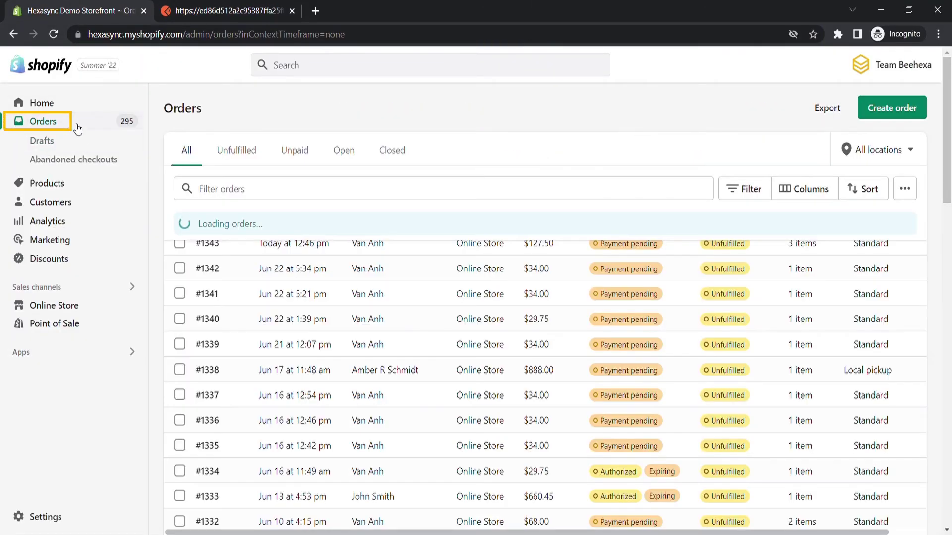
{"action": "left_click", "coordinate": [87, 143]}
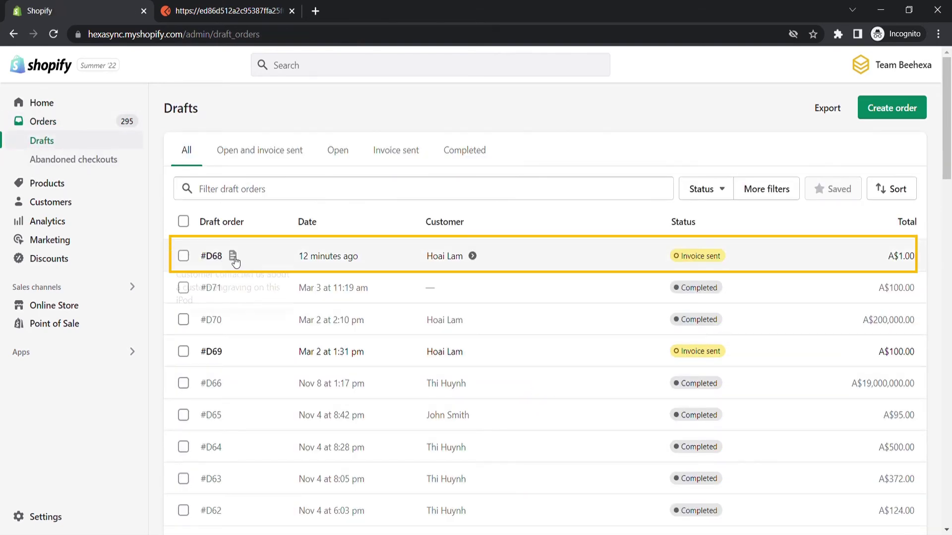
{"action": "left_click", "coordinate": [381, 262]}
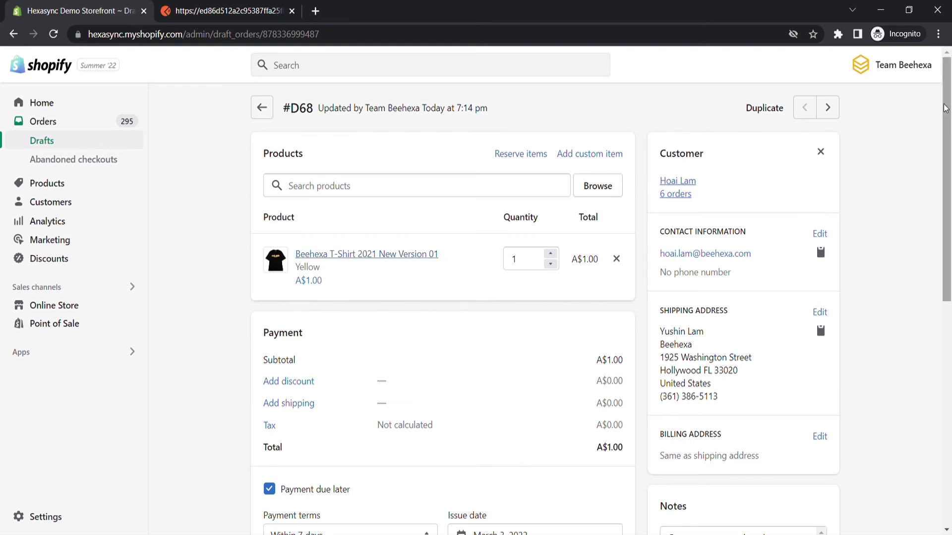
{"action": "left_click_drag", "start_coordinate": [946, 104], "coordinate": [947, 272]}
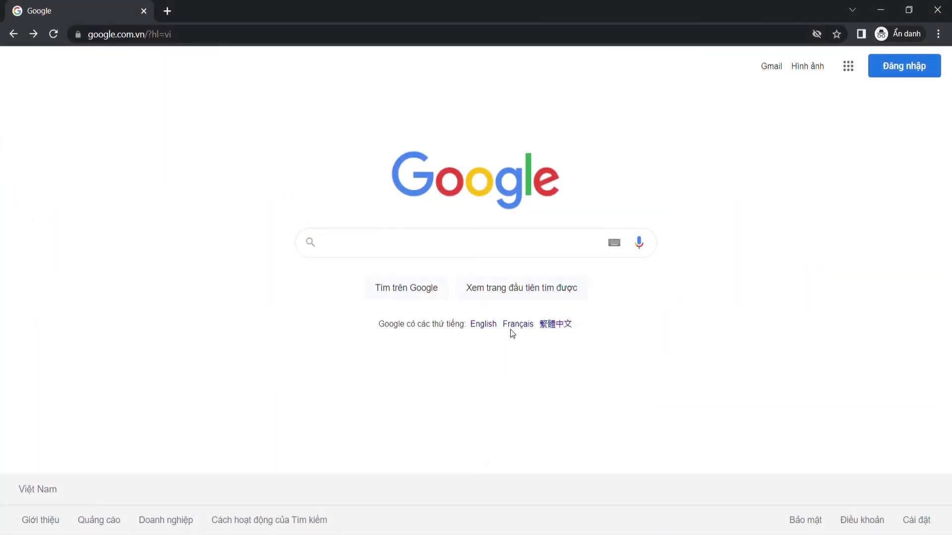
- Search Google for beehexa.com and open Beehexa's Shopify Integration page
{"action": "left_click", "coordinate": [340, 246]}
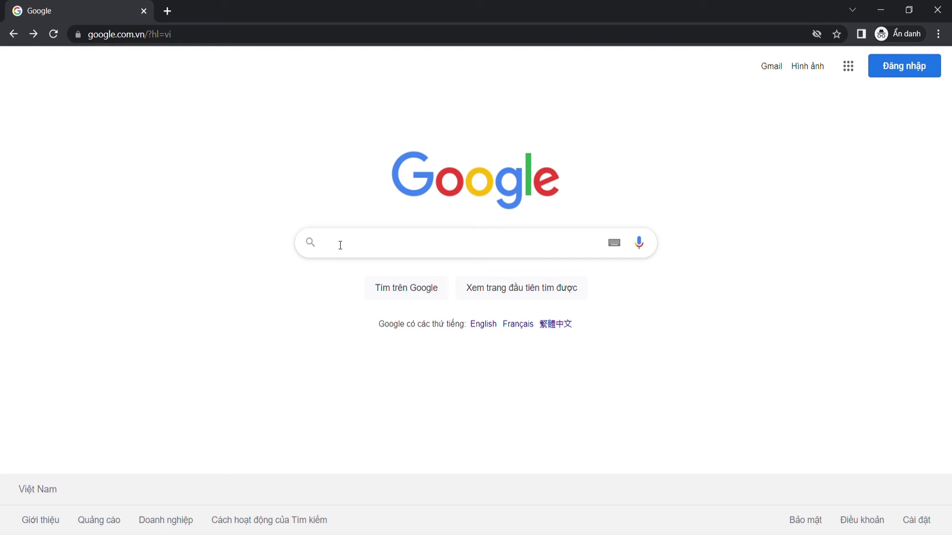
{"action": "type", "text": "beehex"}
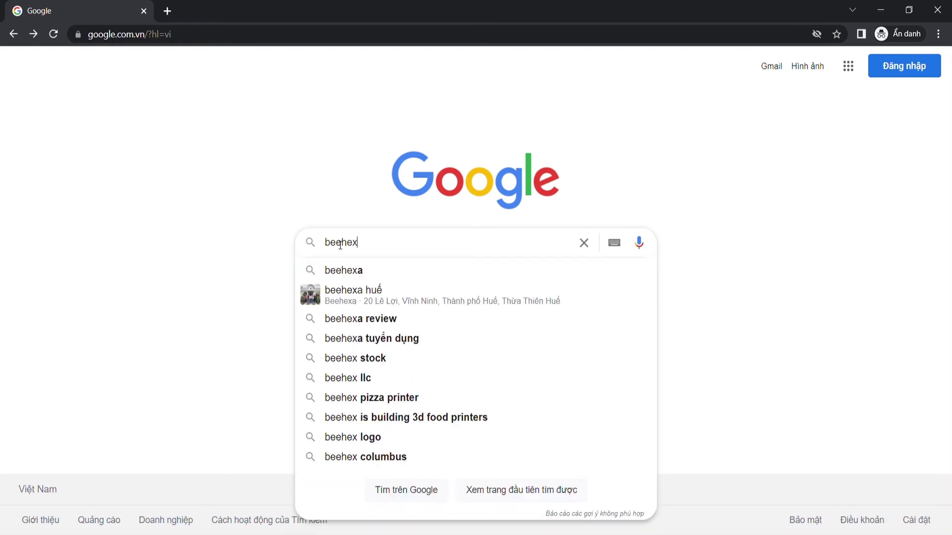
{"action": "type", "text": "a.com"}
{"action": "key", "text": "Return"}
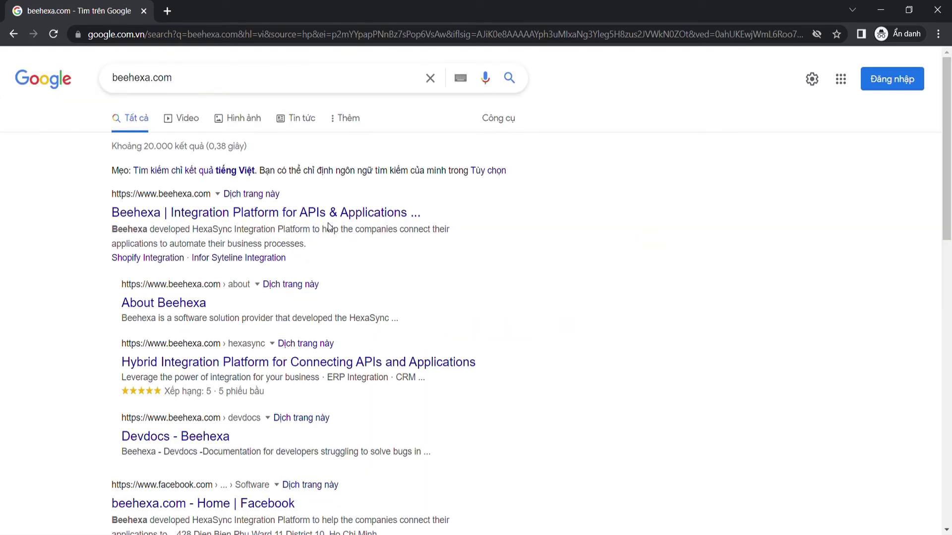
{"action": "left_click", "coordinate": [328, 223]}
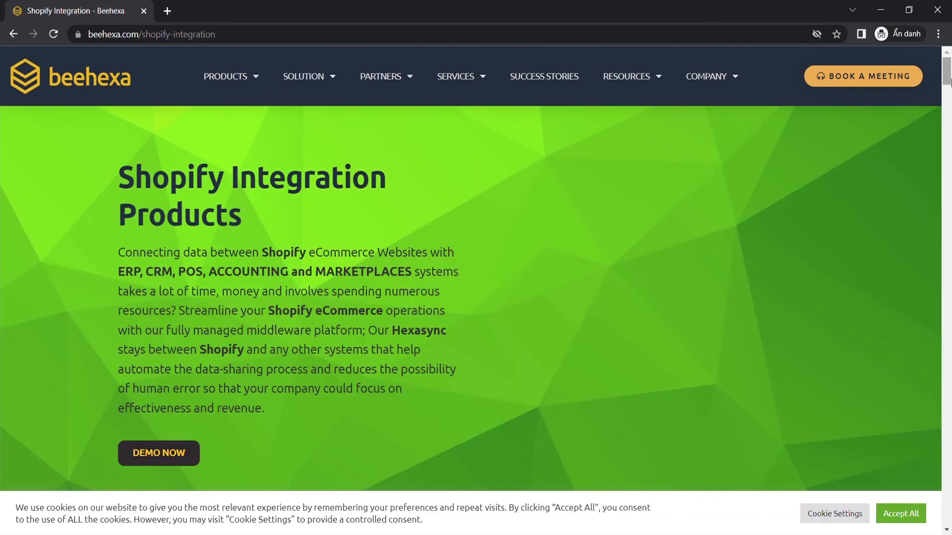
{"action": "left_click_drag", "start_coordinate": [946, 75], "coordinate": [946, 223]}
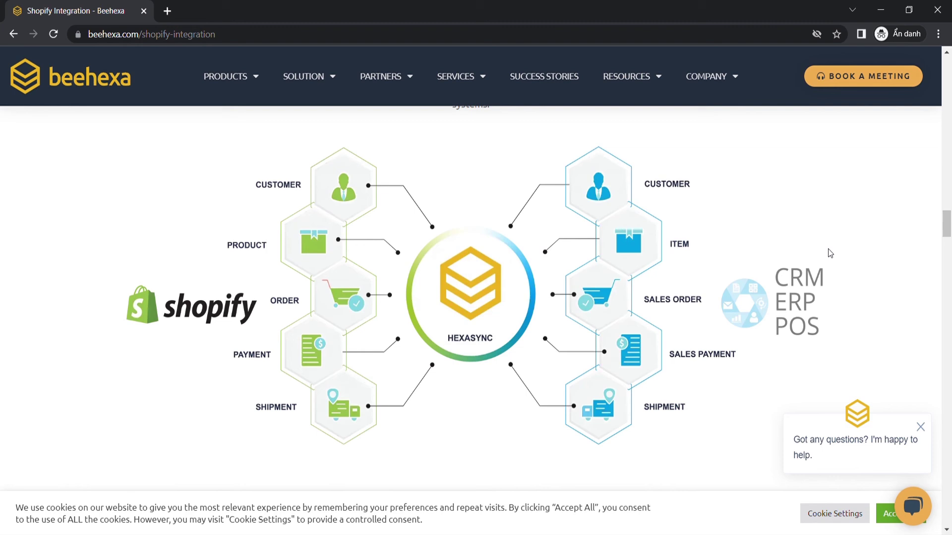